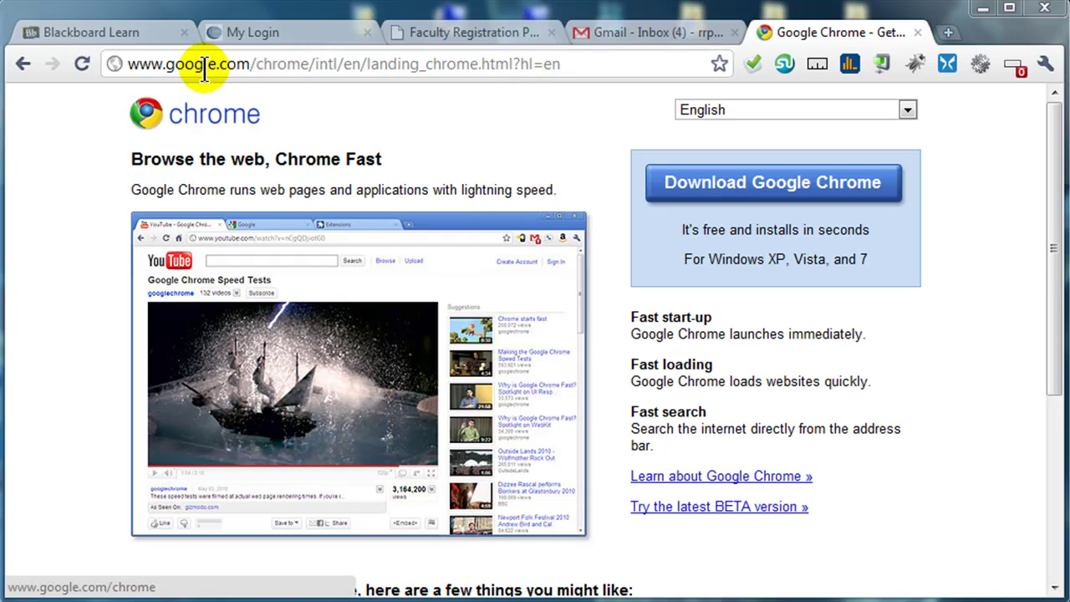
# Open the cnn.com website in a new browser tab.
pyautogui.click(948, 33)
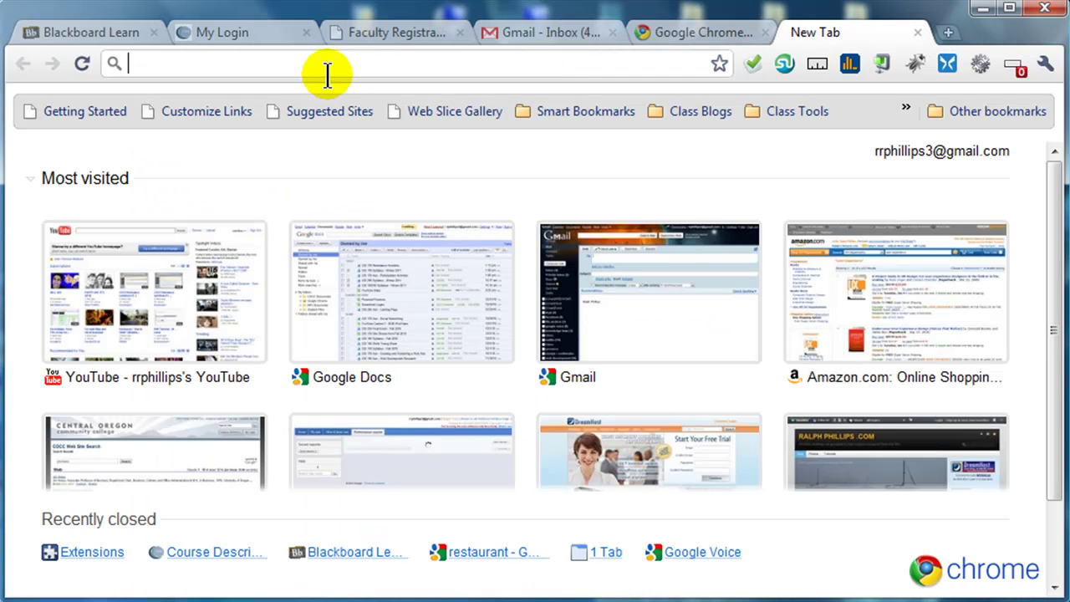
pyautogui.write('cocc.ed')
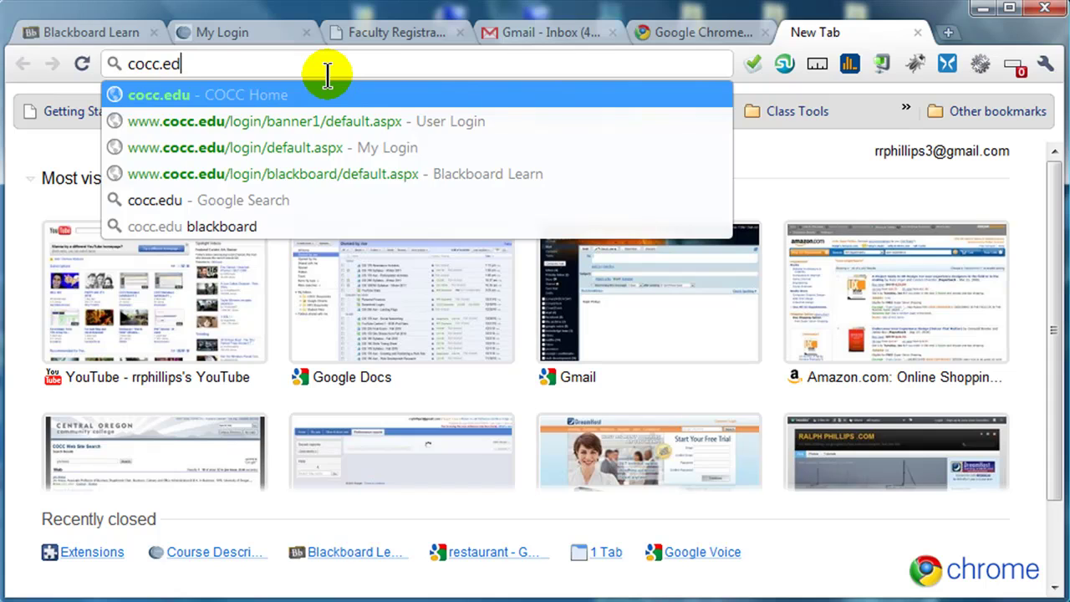
pyautogui.press('BackSpace')
pyautogui.press('BackSpace')
pyautogui.press('BackSpace')
pyautogui.press('BackSpace')
pyautogui.press('BackSpace')
pyautogui.press('BackSpace')
pyautogui.press('BackSpace')
pyautogui.write('cnn.c')
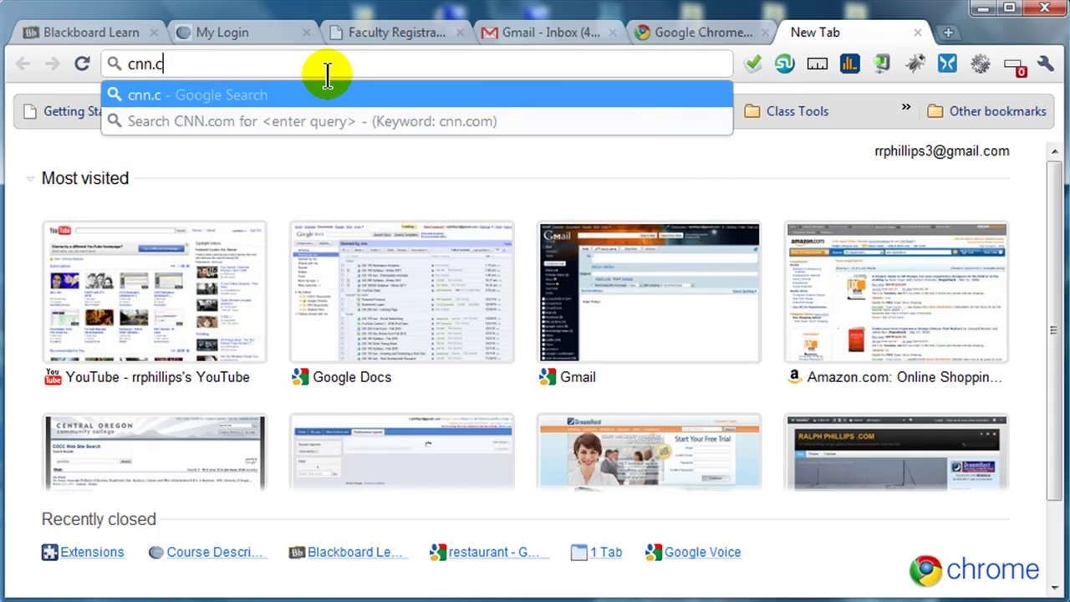
pyautogui.write('om')
pyautogui.press('Return')
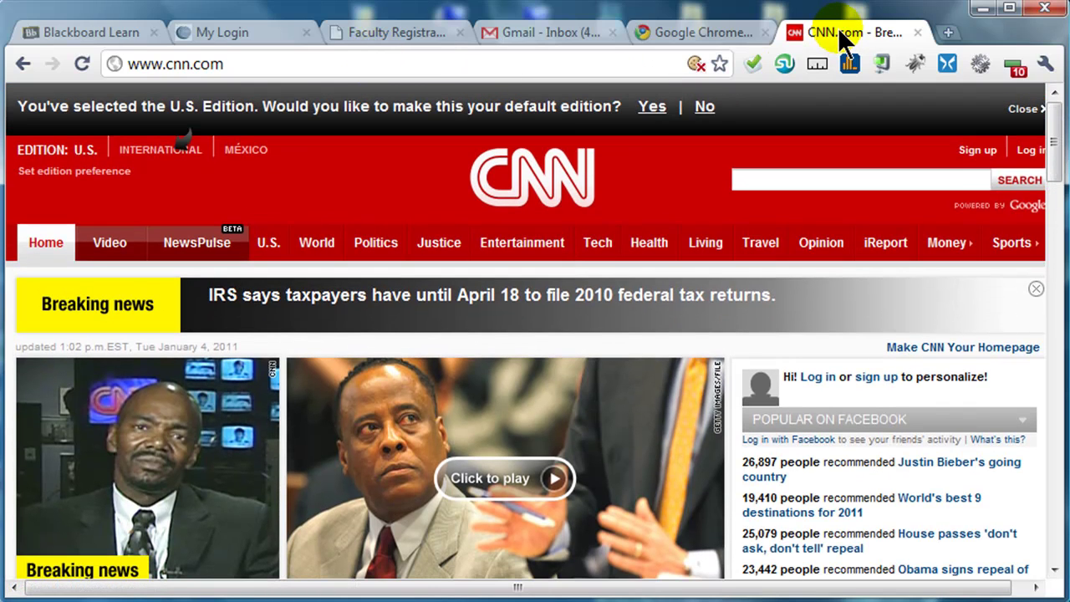
# Detach the CNN tab into its own window and dock it back between the Gmail and Google Chrome tabs.
pyautogui.moveTo(850, 29); pyautogui.dragTo(194, 130)
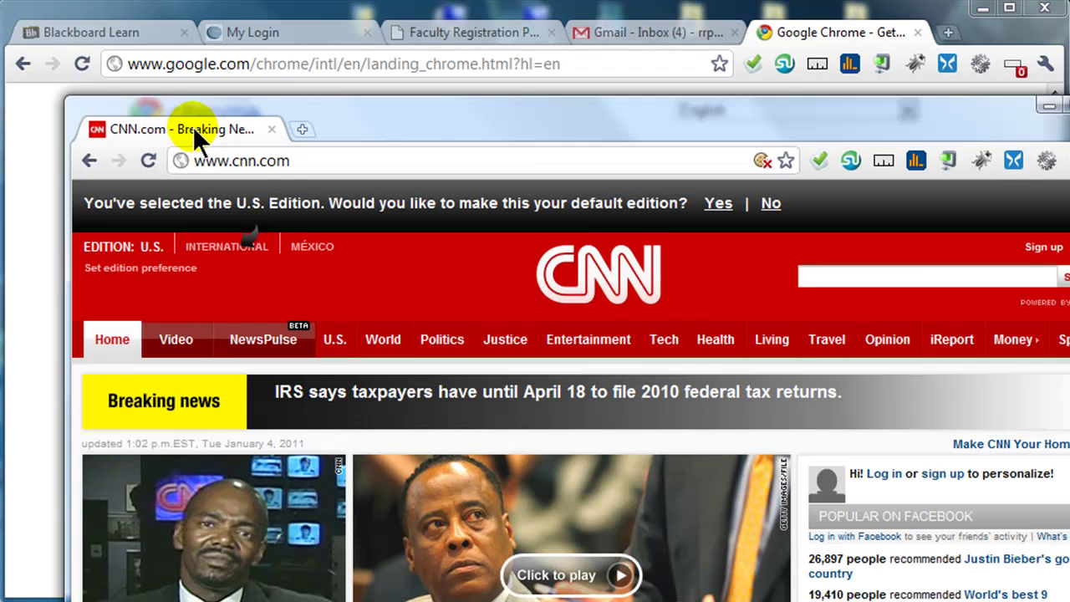
pyautogui.moveTo(317, 109)
pyautogui.mouseDown()
pyautogui.moveTo(282, 140)
pyautogui.moveTo(337, 151)
pyautogui.moveTo(338, 107)
pyautogui.mouseUp()
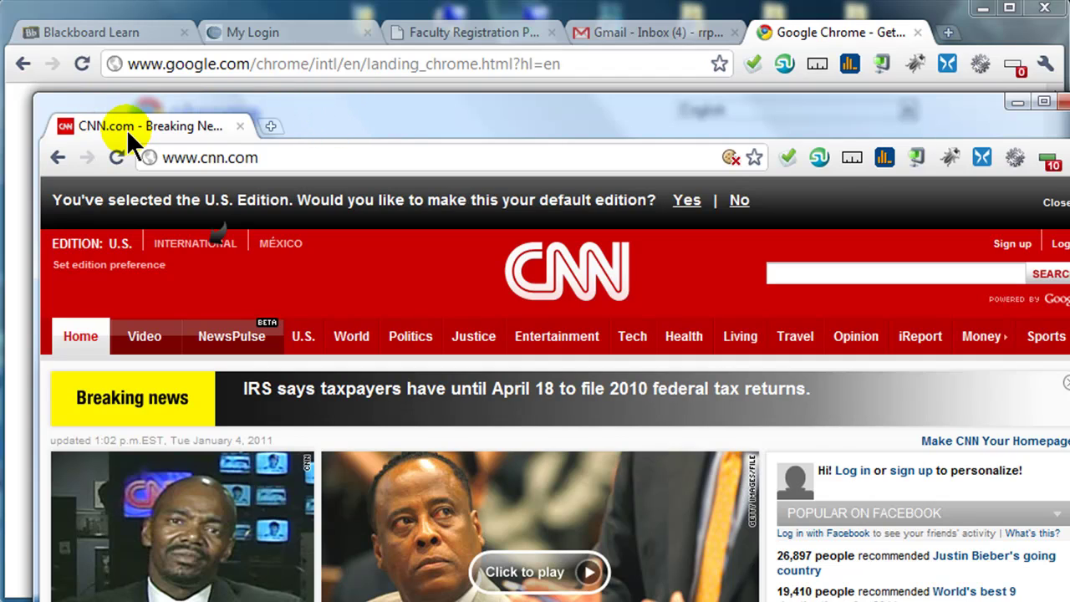
pyautogui.moveTo(127, 126); pyautogui.dragTo(701, 65)
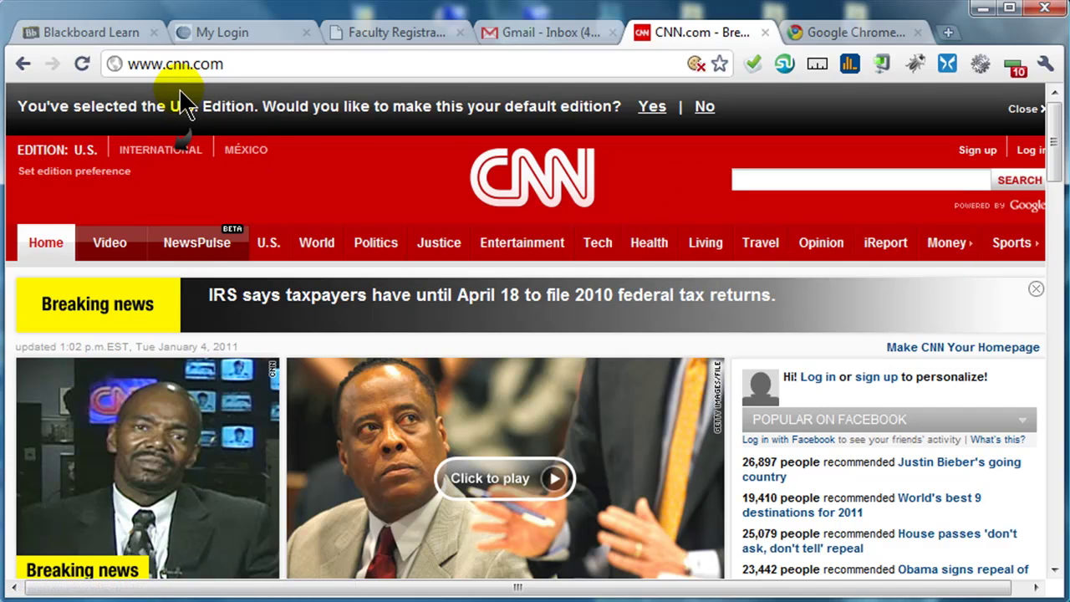
pyautogui.click(472, 192)
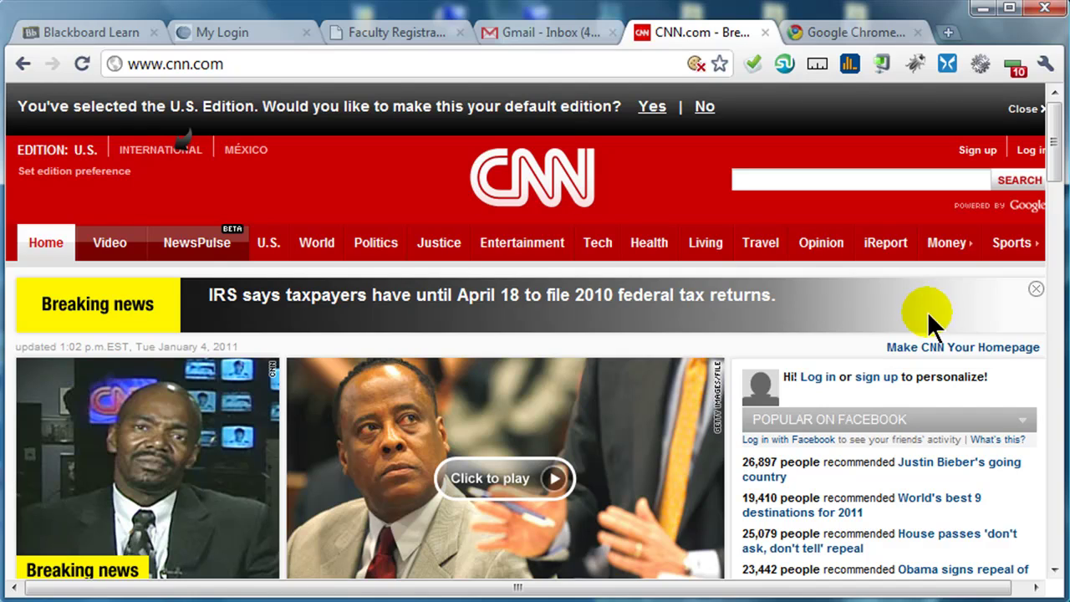
# Open the browser's Extensions page, review the installed extensions to the end of the list, and close the page.
pyautogui.click(784, 65)
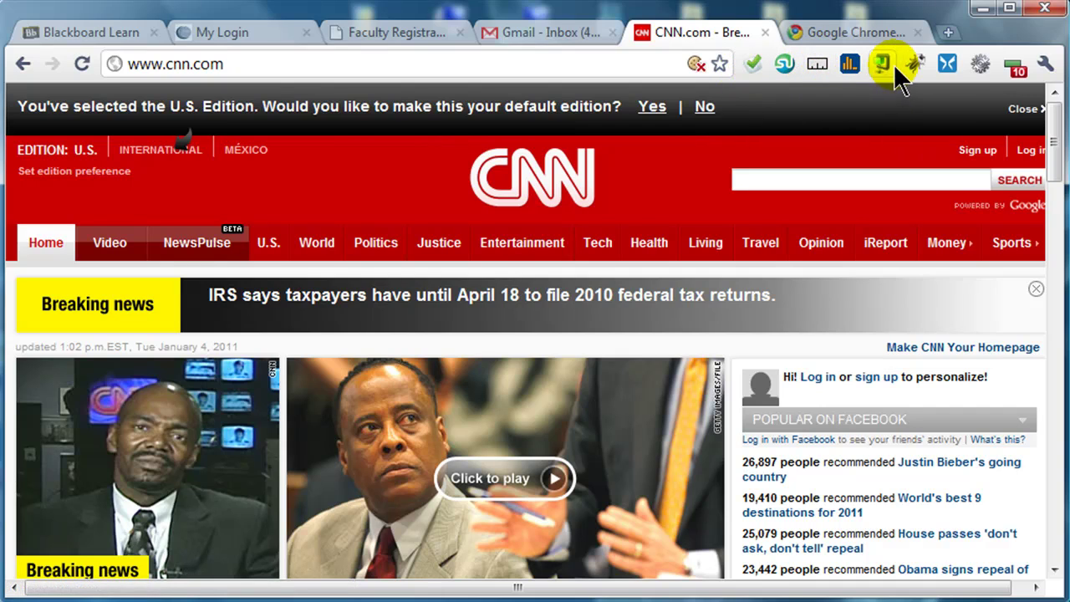
pyautogui.click(1047, 67)
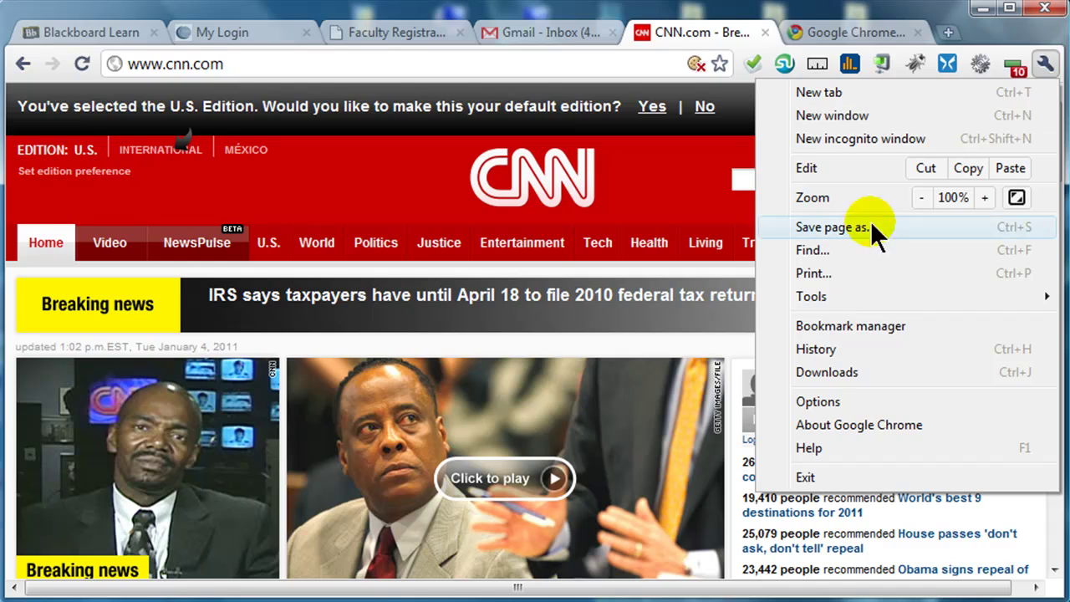
pyautogui.moveTo(839, 298)
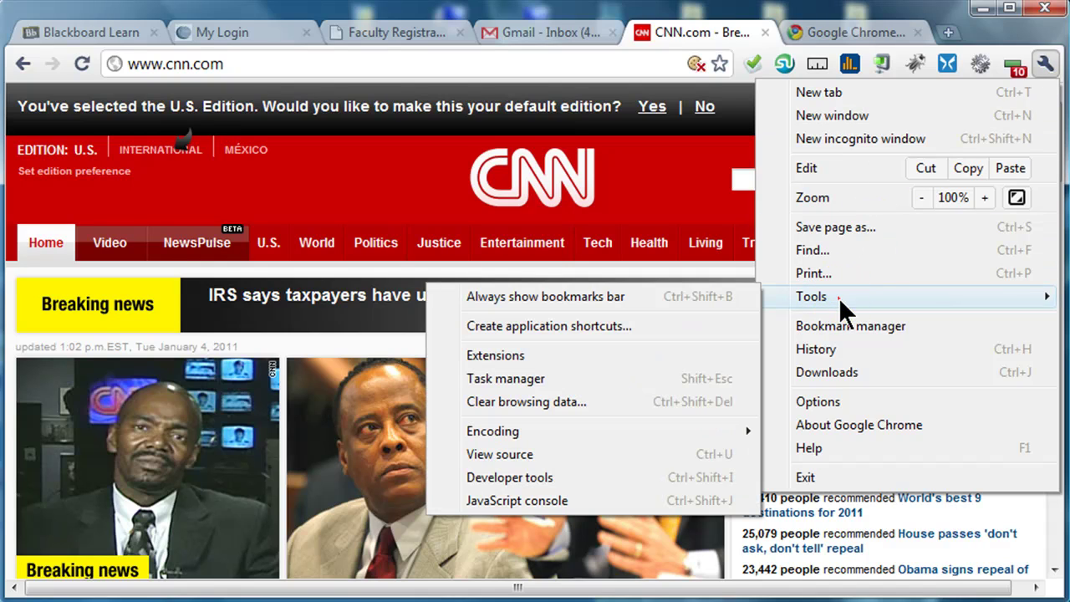
pyautogui.click(506, 354)
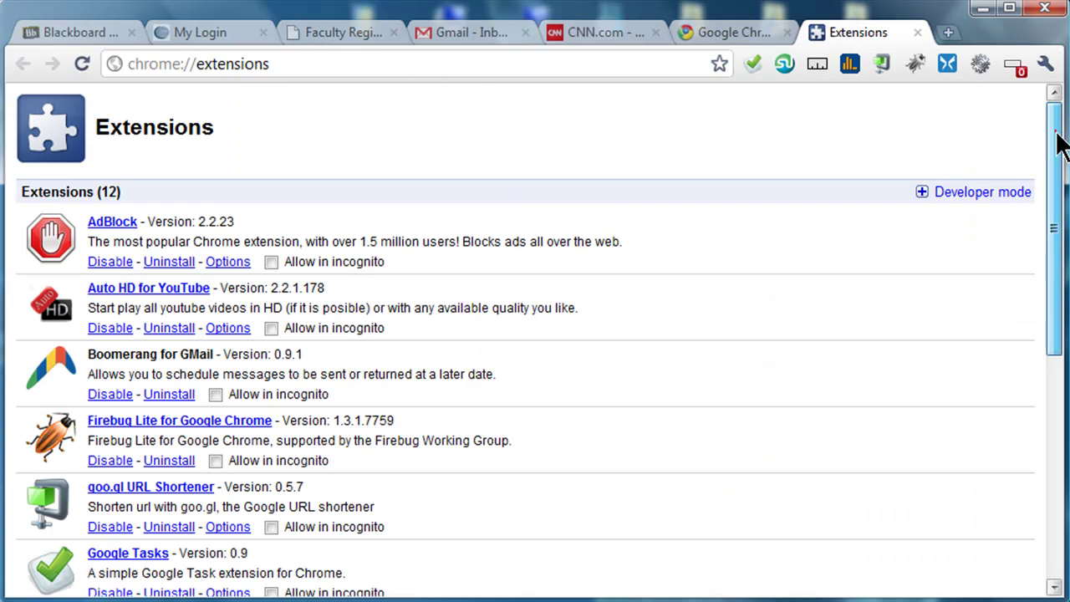
pyautogui.moveTo(1058, 142); pyautogui.dragTo(1053, 168)
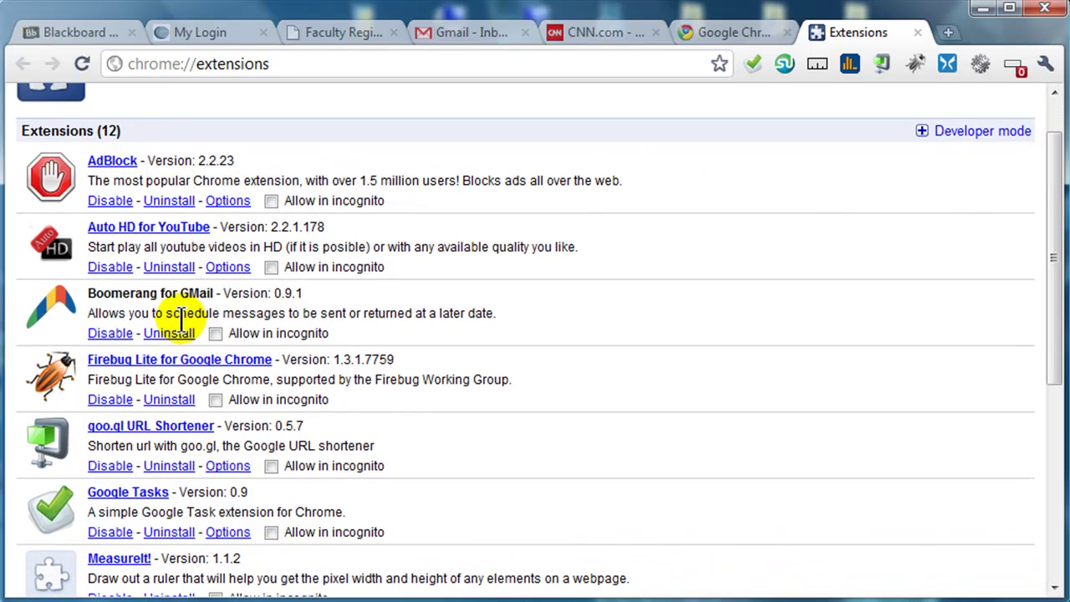
pyautogui.moveTo(1059, 281); pyautogui.dragTo(1029, 478)
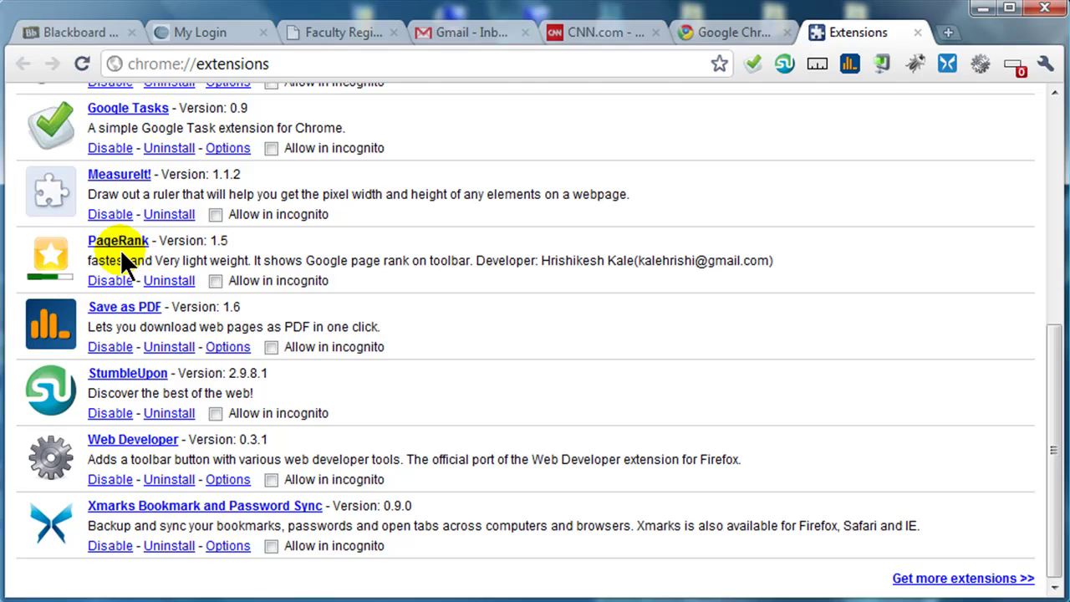
pyautogui.click(918, 32)
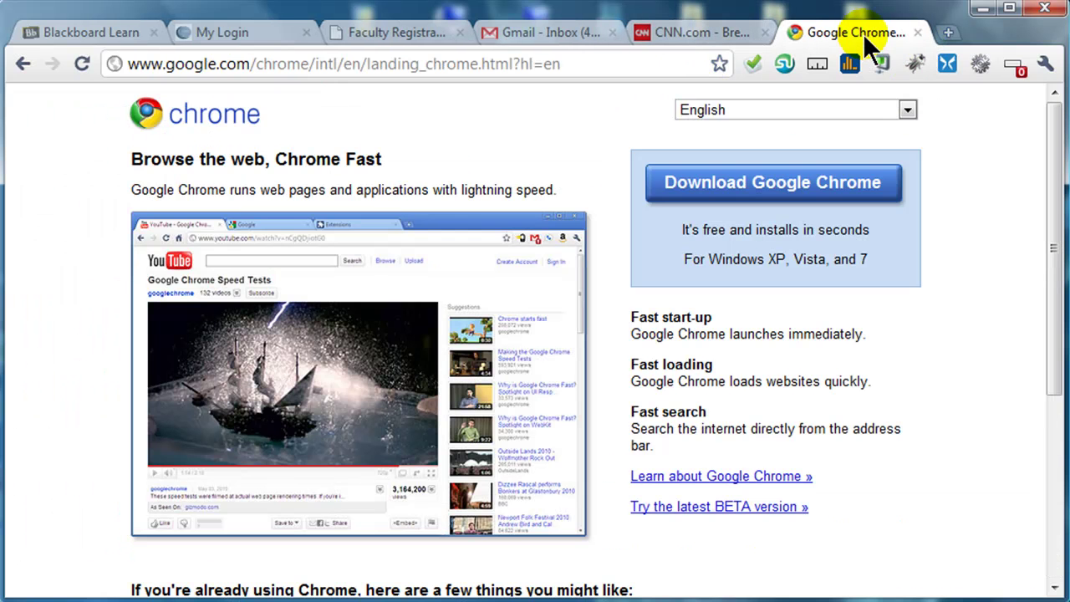
# Search Google for "chrome extensions" and open the first Google Chrome Extensions result.
pyautogui.click(571, 72)
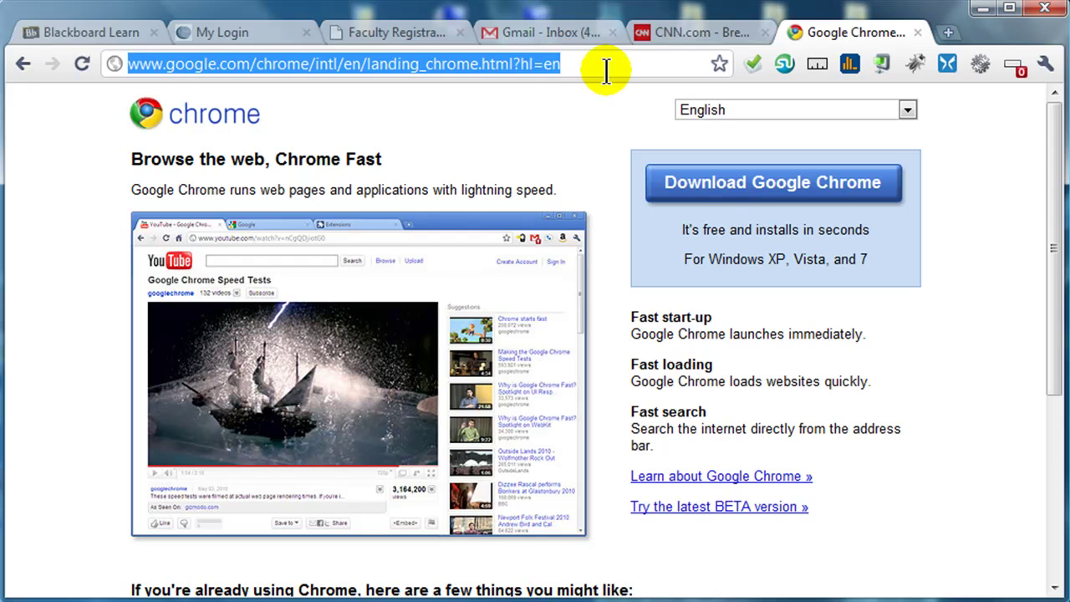
pyautogui.write('chrome ')
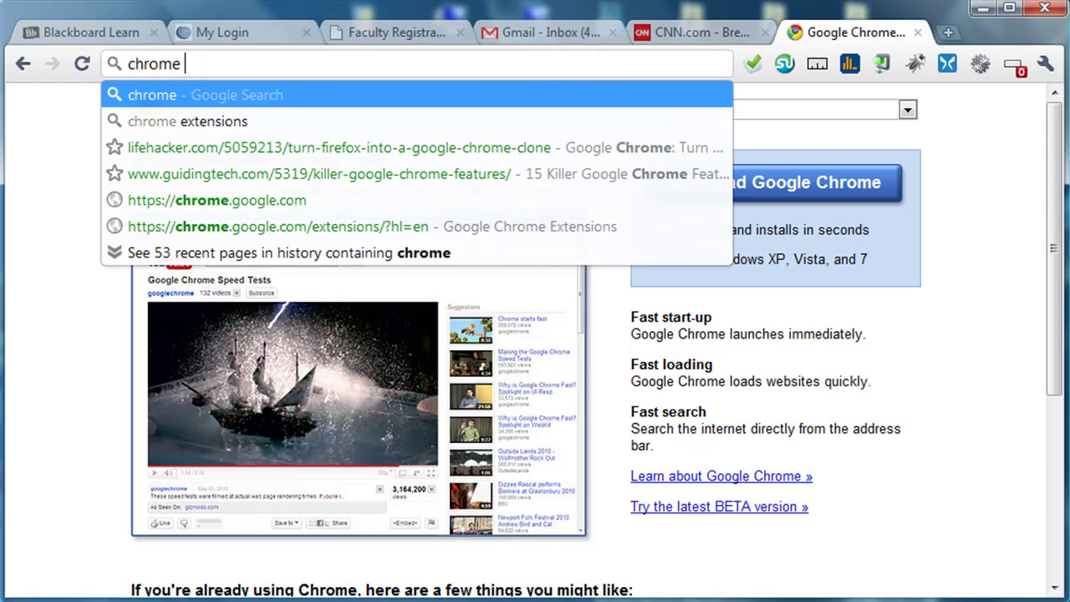
pyautogui.write('extensions')
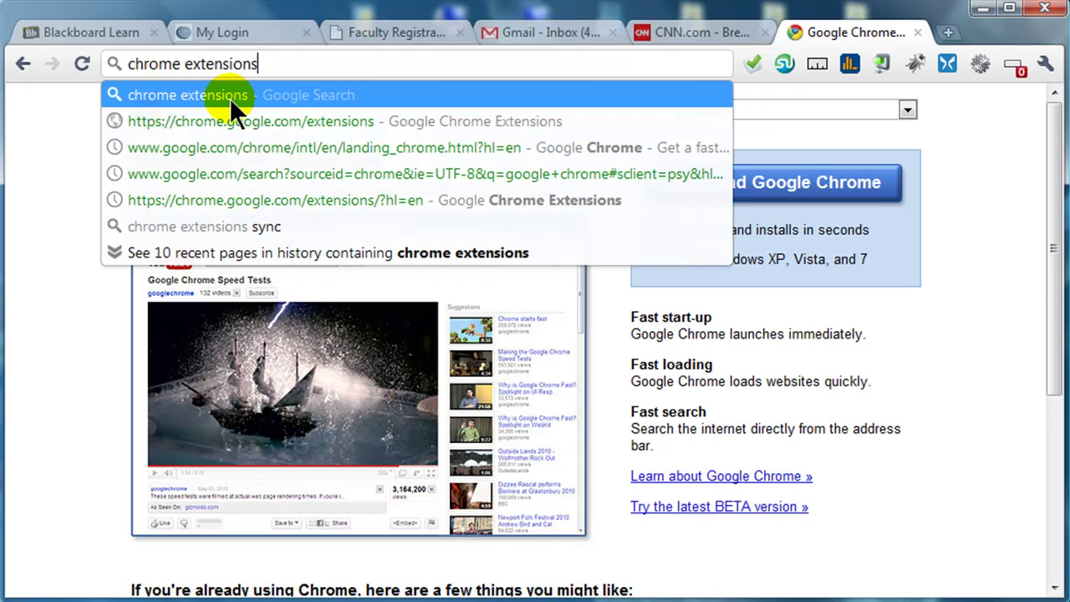
pyautogui.click(145, 94)
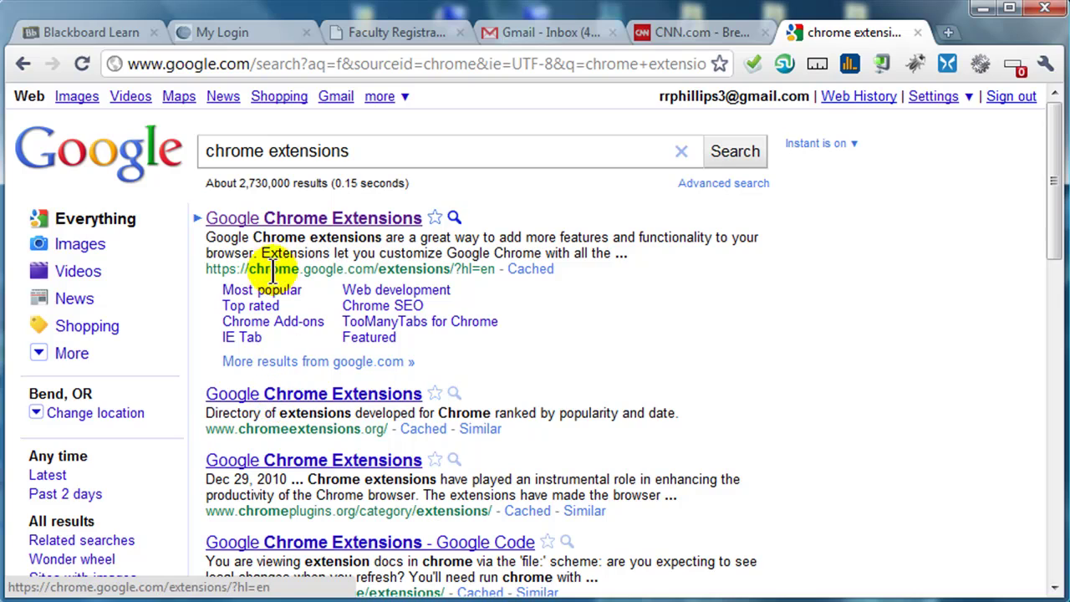
pyautogui.click(265, 216)
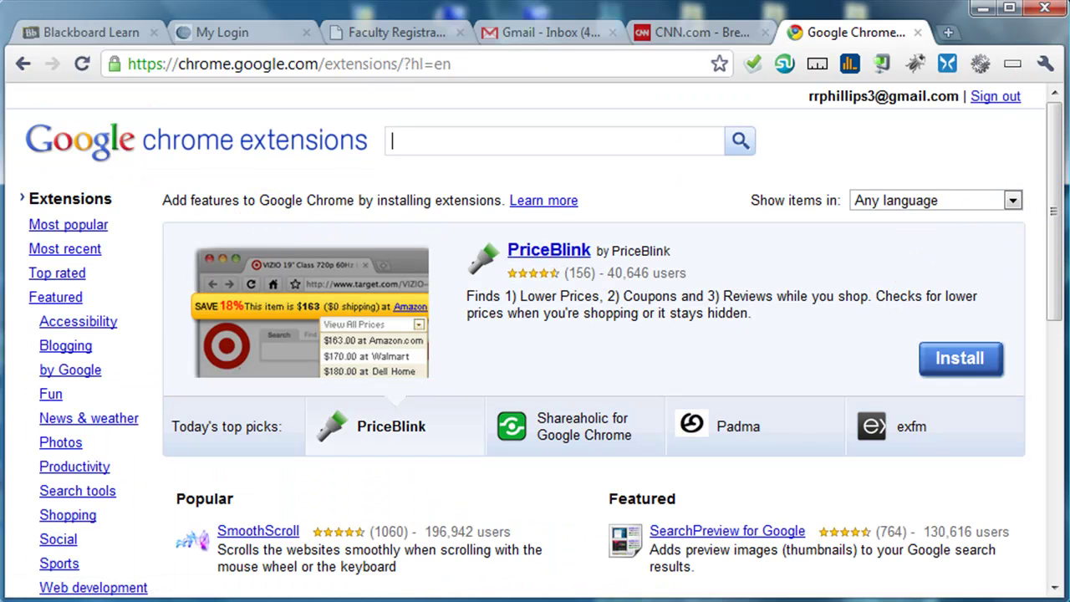
# Install the Google Dictionary (by Google) extension from the gallery's Featured list and dismiss the installation notice.
pyautogui.moveTo(1051, 148)
pyautogui.mouseDown()
pyautogui.moveTo(1045, 191)
pyautogui.moveTo(1050, 142)
pyautogui.mouseUp()
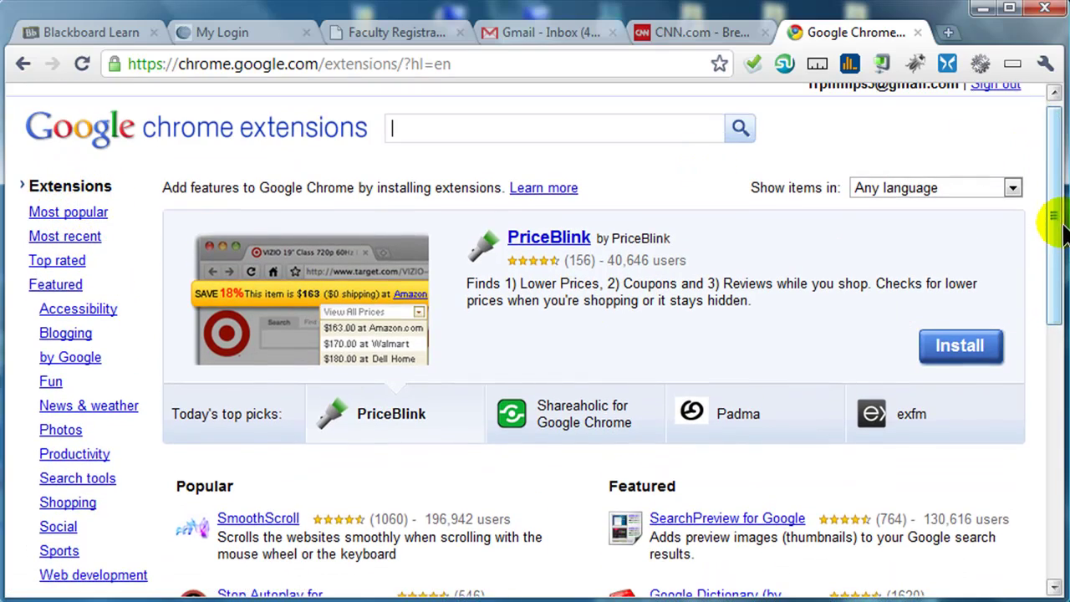
pyautogui.moveTo(1051, 222); pyautogui.dragTo(1056, 381)
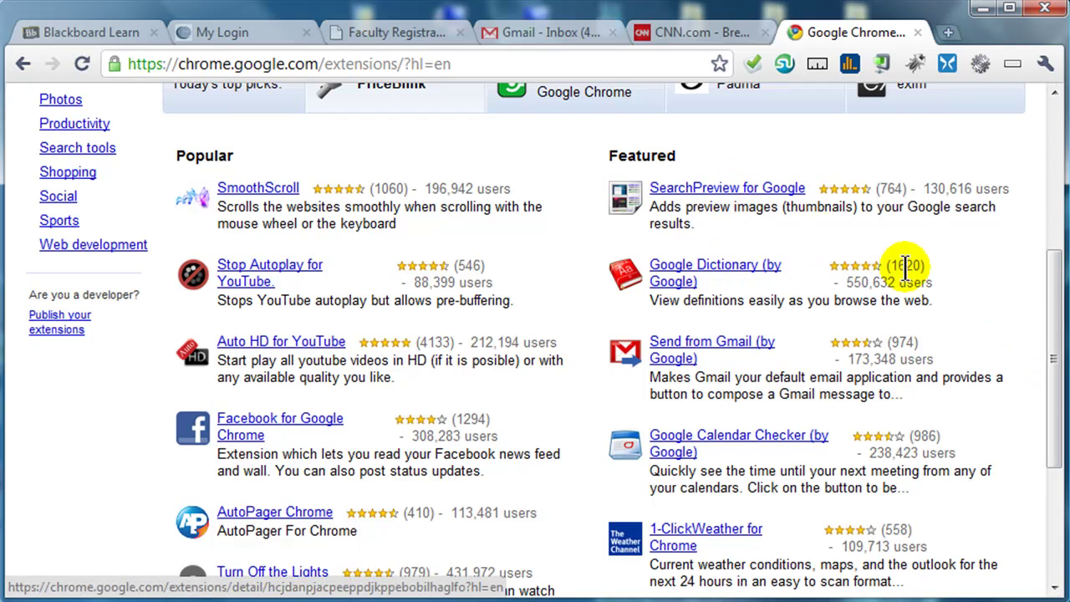
pyautogui.click(743, 276)
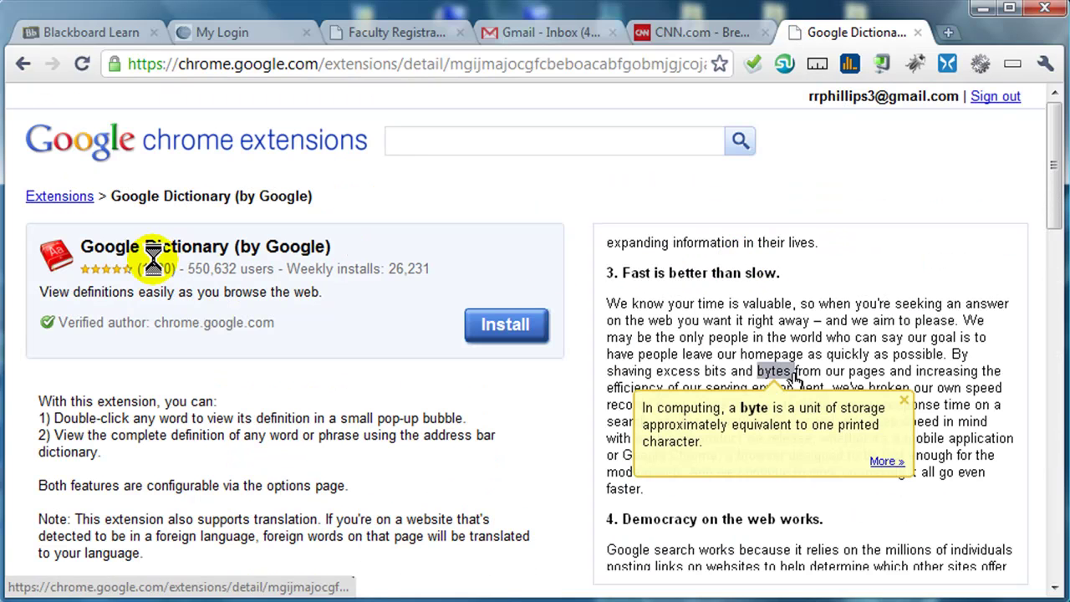
pyautogui.click(506, 329)
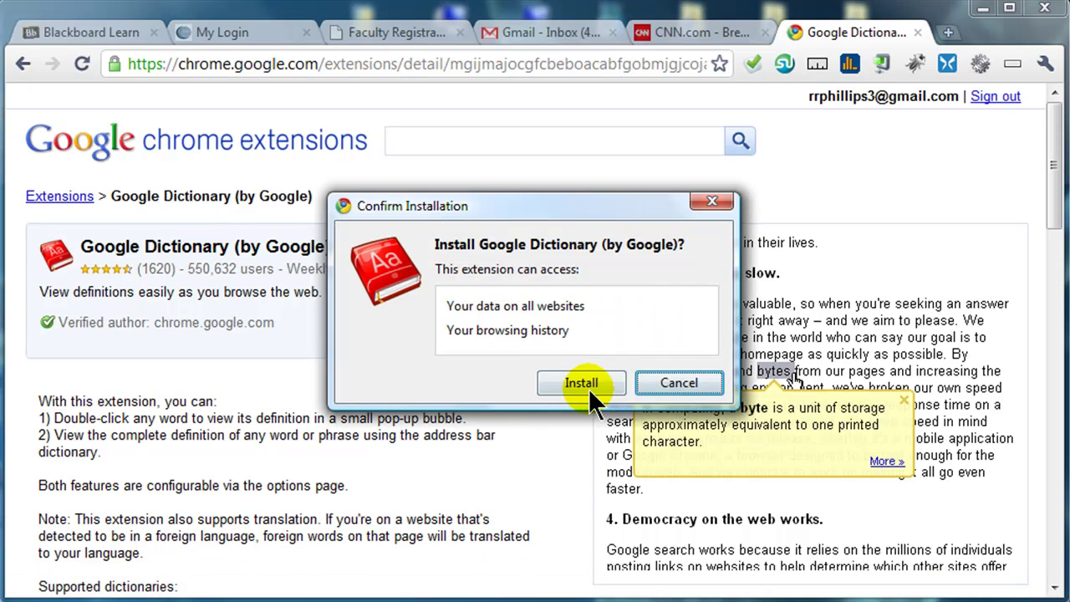
pyautogui.click(595, 383)
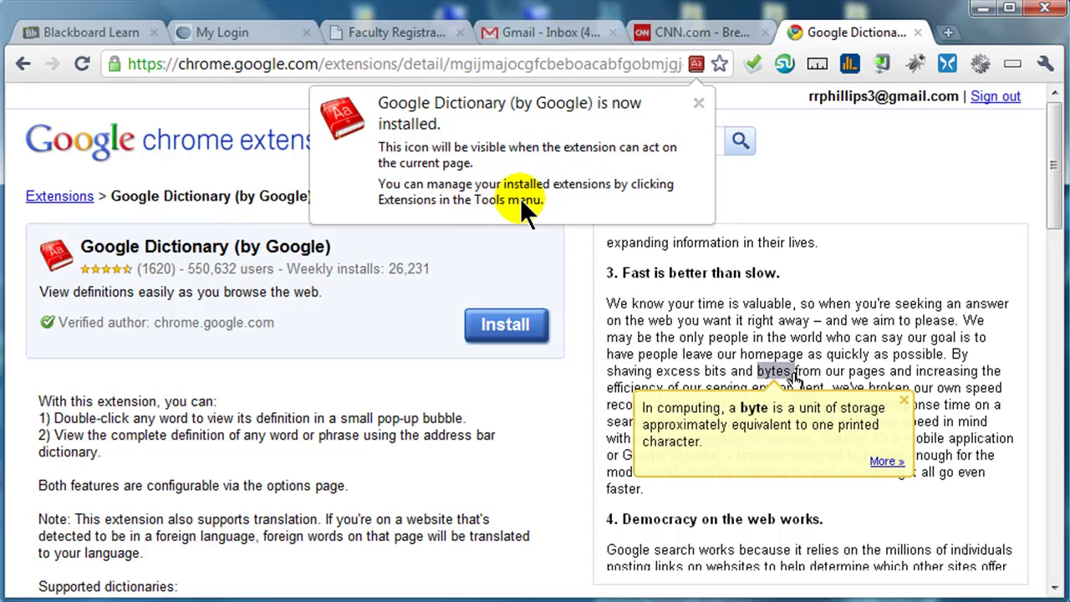
pyautogui.click(698, 102)
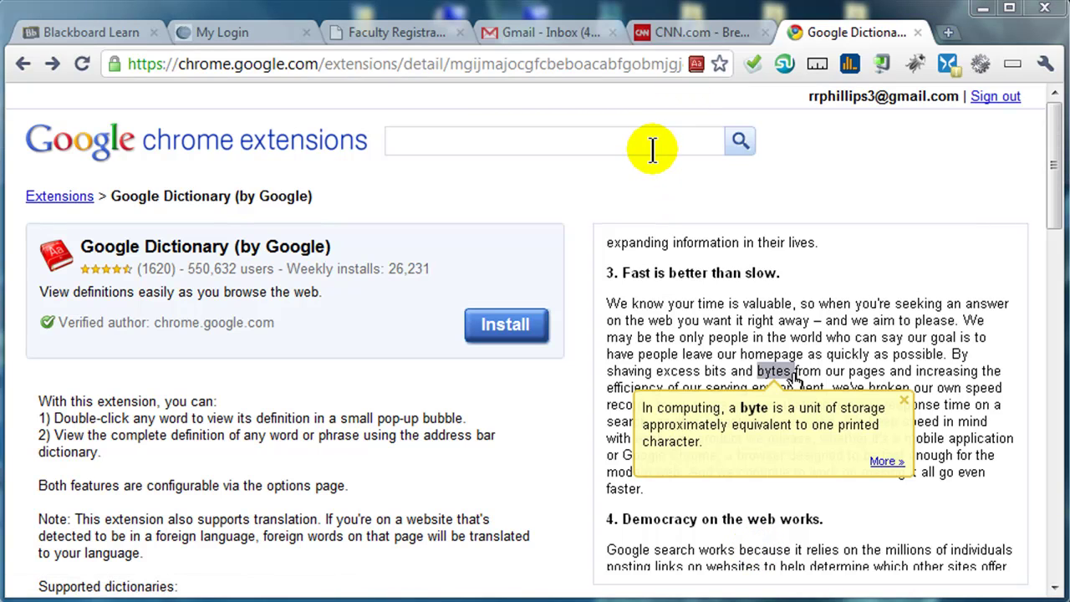
# Open the en.wikipedia.org/wiki/HTML_5 article from the address suggestions for "wiki".
pyautogui.click(399, 70)
pyautogui.write('wi')
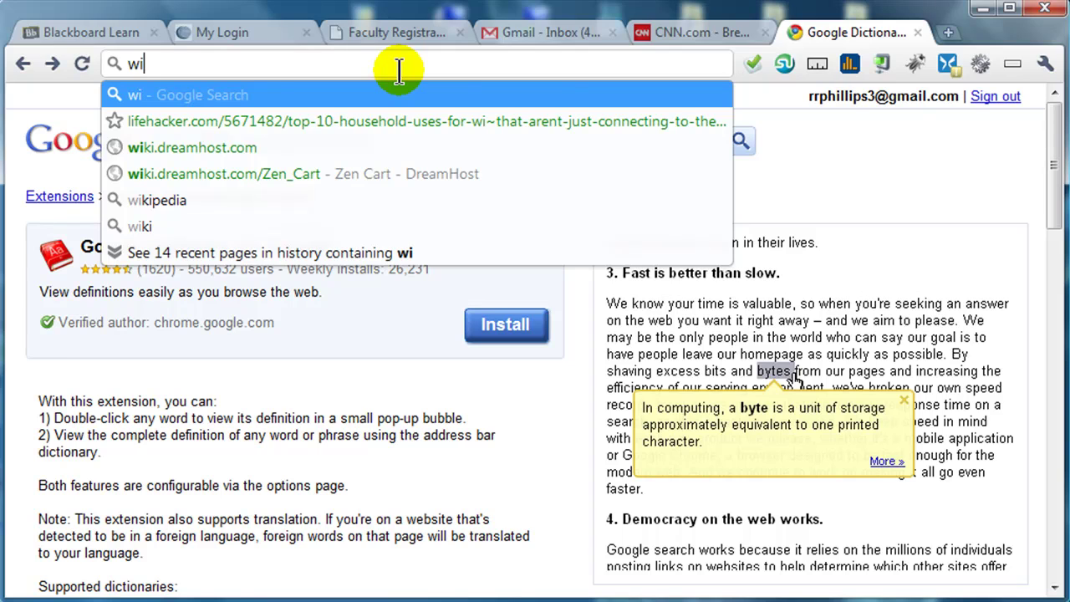
pyautogui.write('ki')
pyautogui.press('Down')
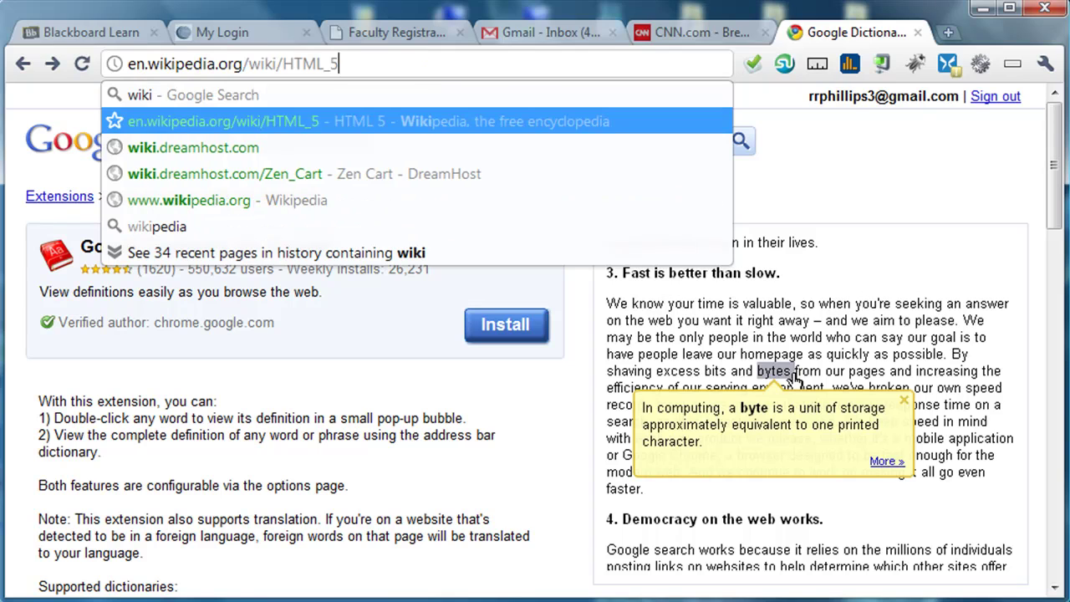
pyautogui.press('Return')
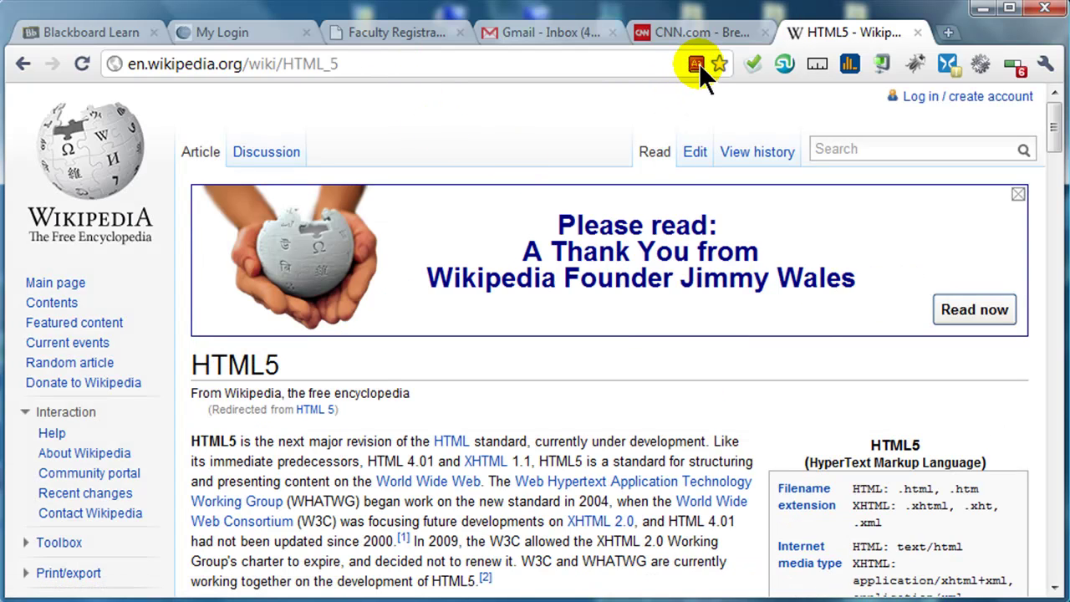
# Look up the definition of "volatility" with the Google Dictionary extension.
pyautogui.click(698, 63)
pyautogui.click(411, 92)
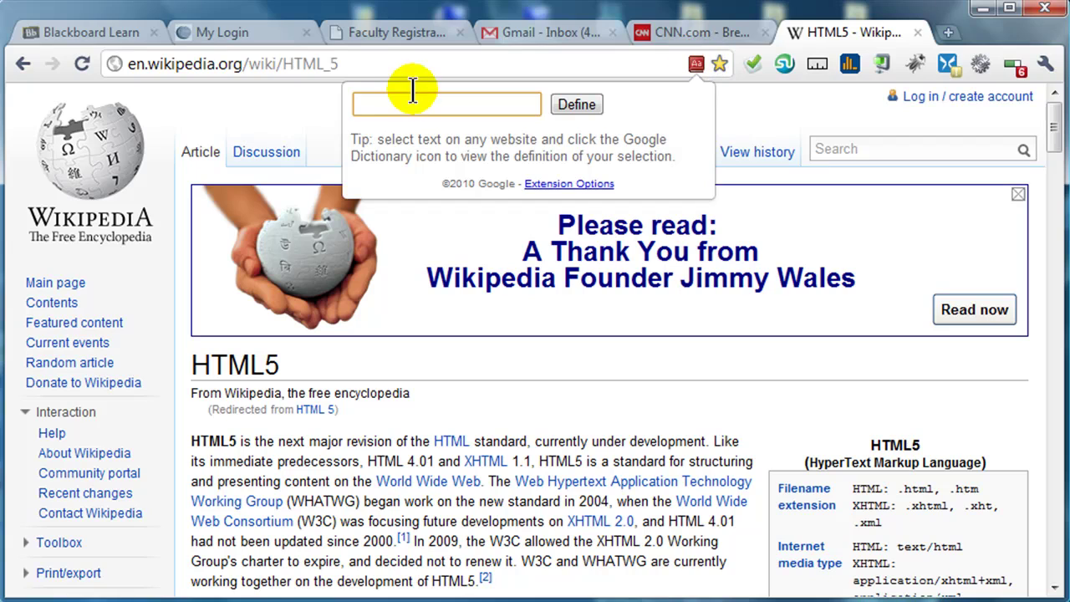
pyautogui.write('volatility')
pyautogui.press('Return')
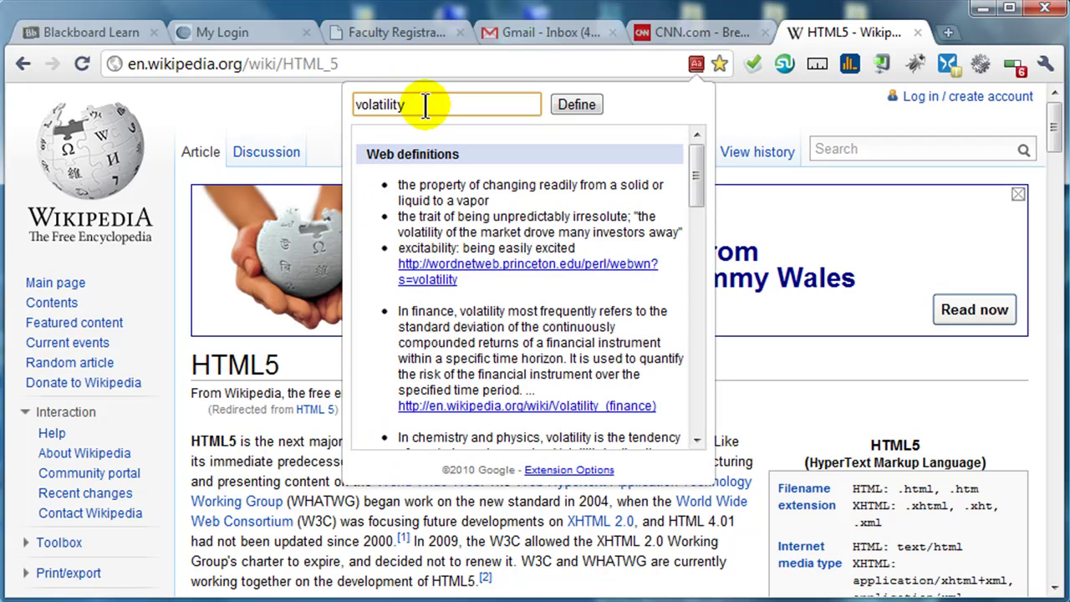
pyautogui.click(696, 63)
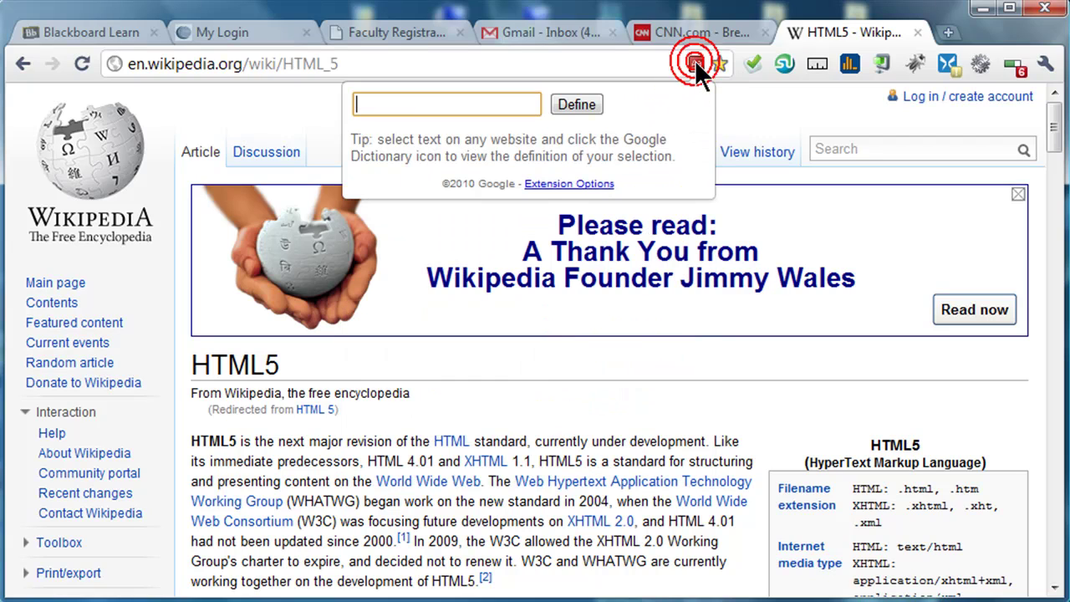
# Show the inline dictionary definition of "development" and of another word in the HTML5 article's introduction.
pyautogui.doubleClick(659, 440)
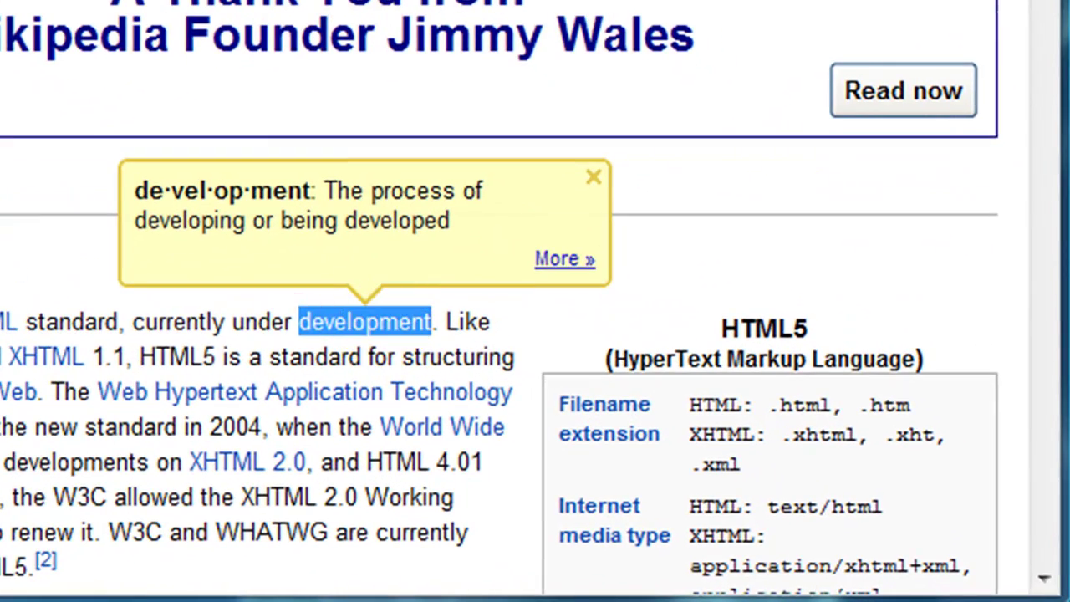
pyautogui.doubleClick(330, 519)
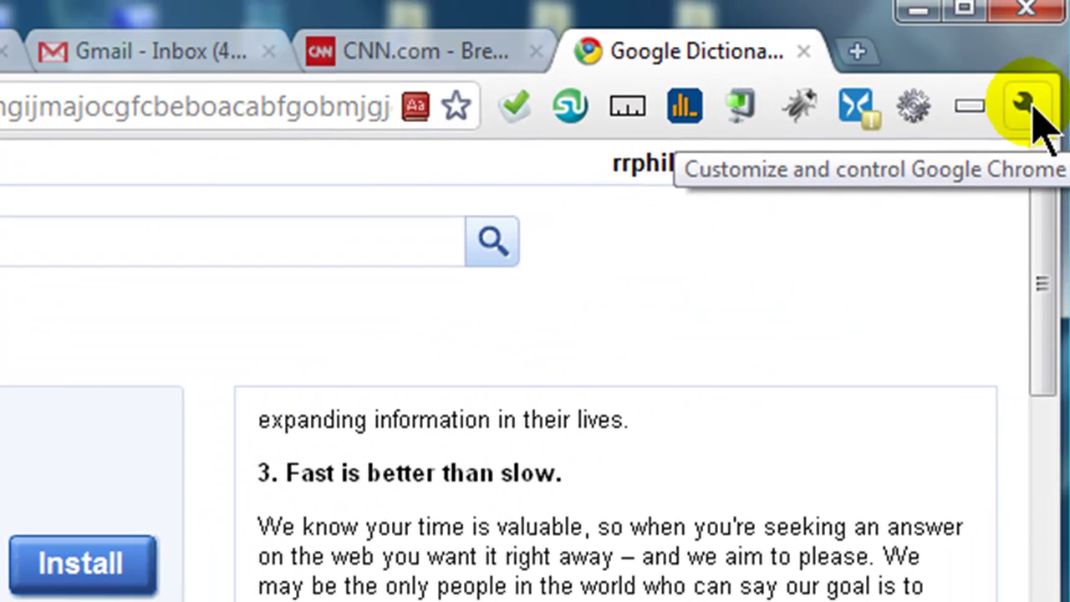
# Open the browser options and review the Basics settings, including the default search engine choices, and the Personal Stuff settings.
pyautogui.click(1025, 48)
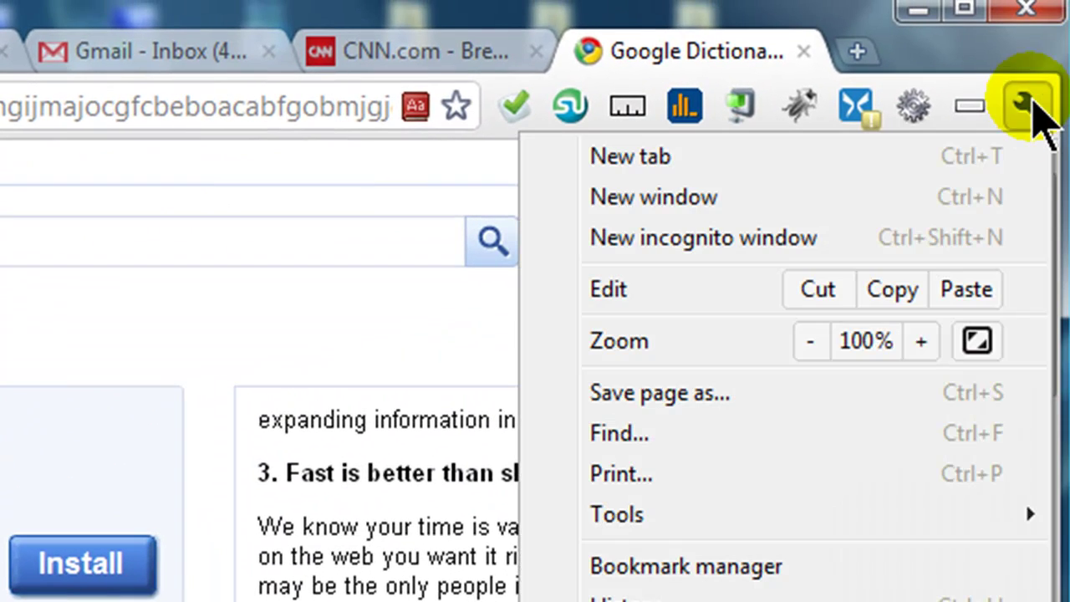
pyautogui.click(636, 598)
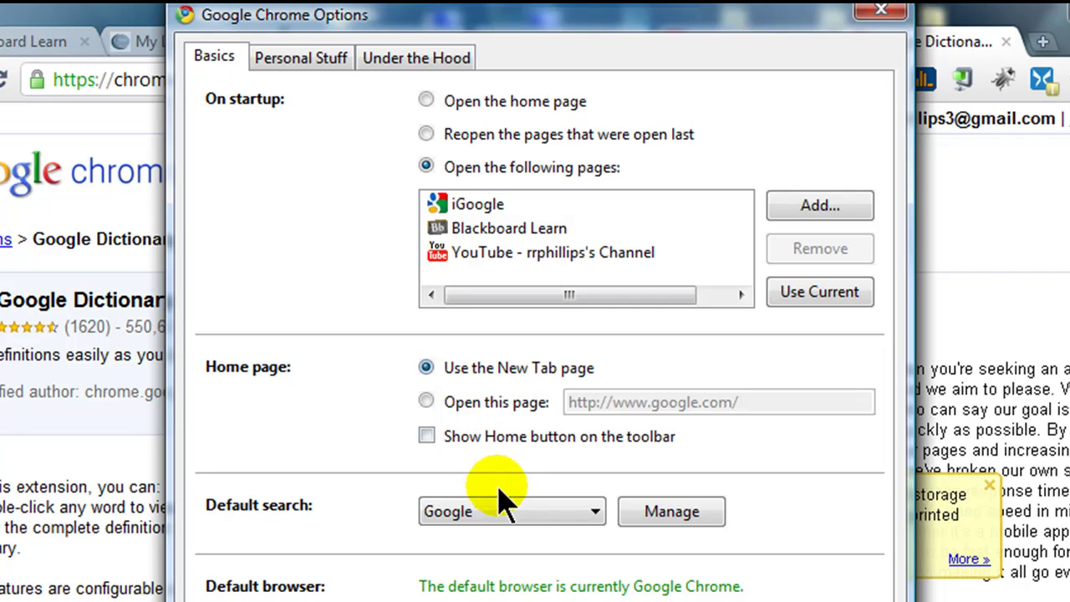
pyautogui.click(527, 510)
pyautogui.click(528, 509)
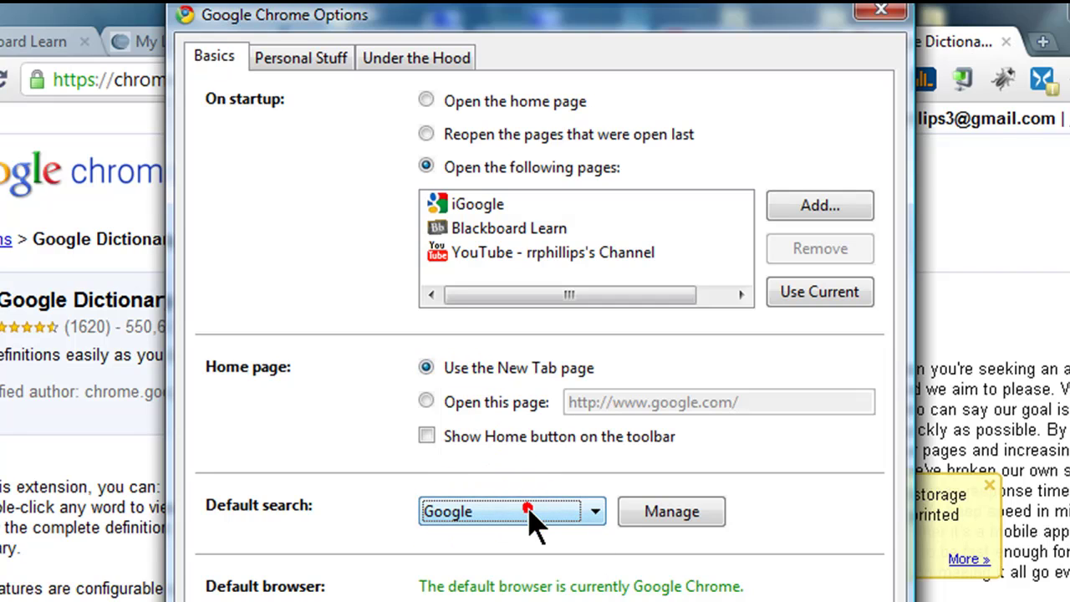
pyautogui.click(308, 56)
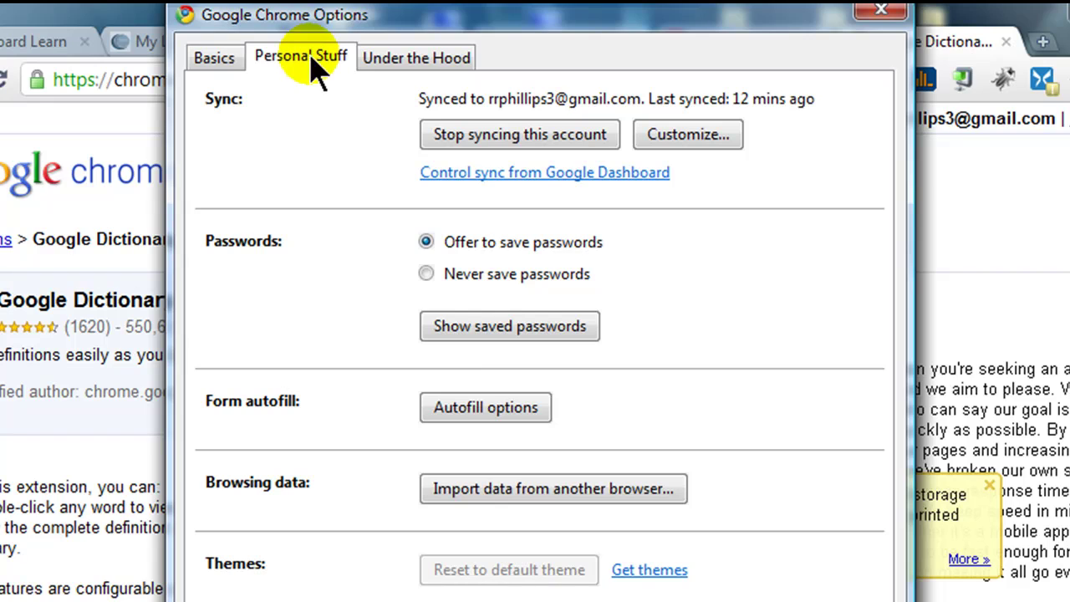
# Review the cookie options in the Under the Hood content settings, and close the browser options.
pyautogui.click(412, 69)
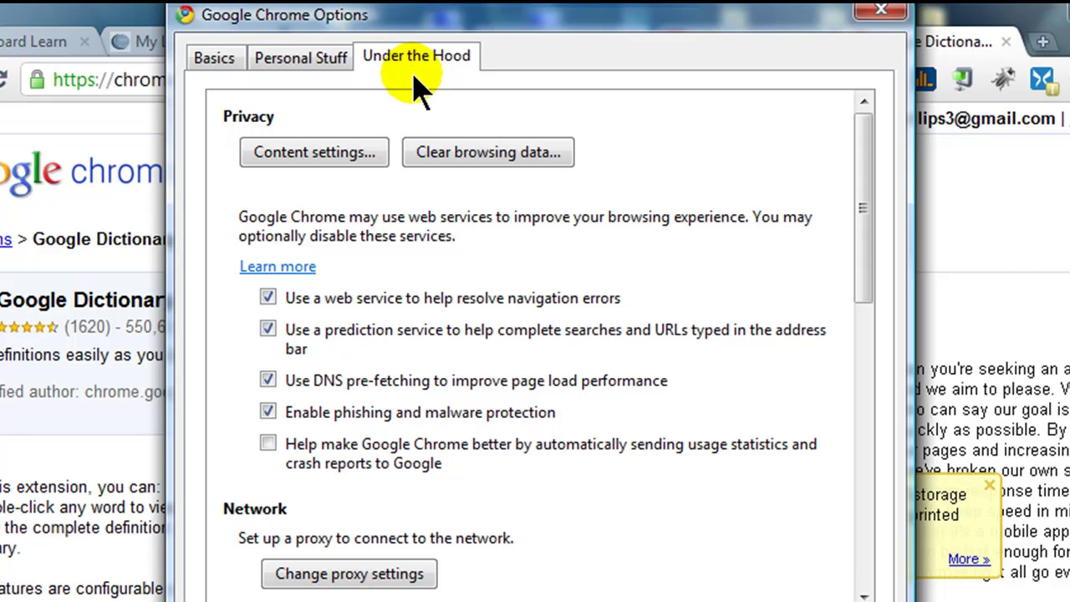
pyautogui.click(322, 154)
pyautogui.click(297, 178)
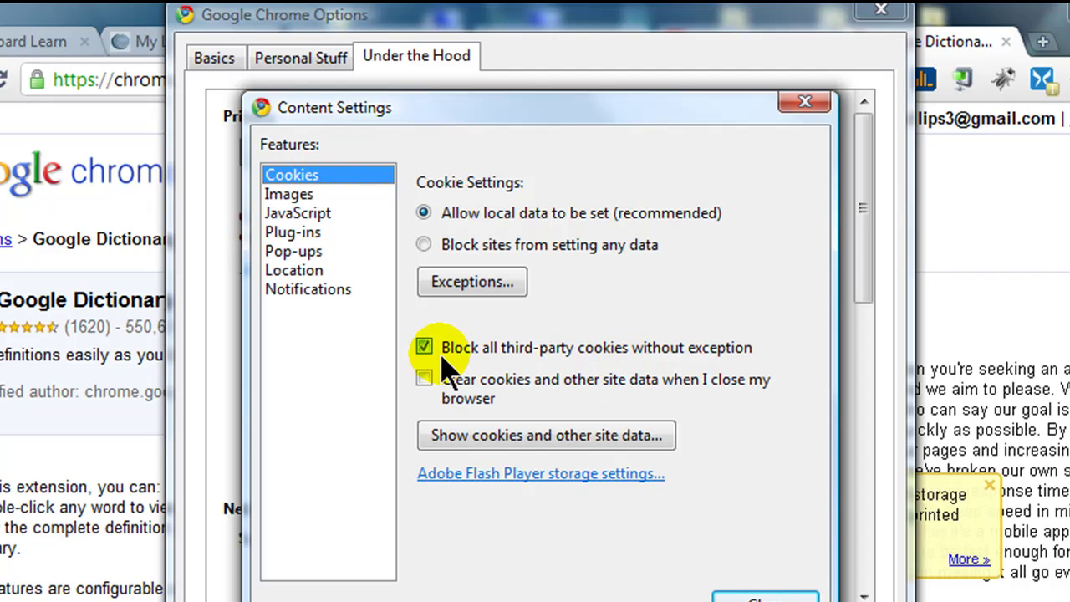
pyautogui.click(757, 595)
pyautogui.press('Escape')
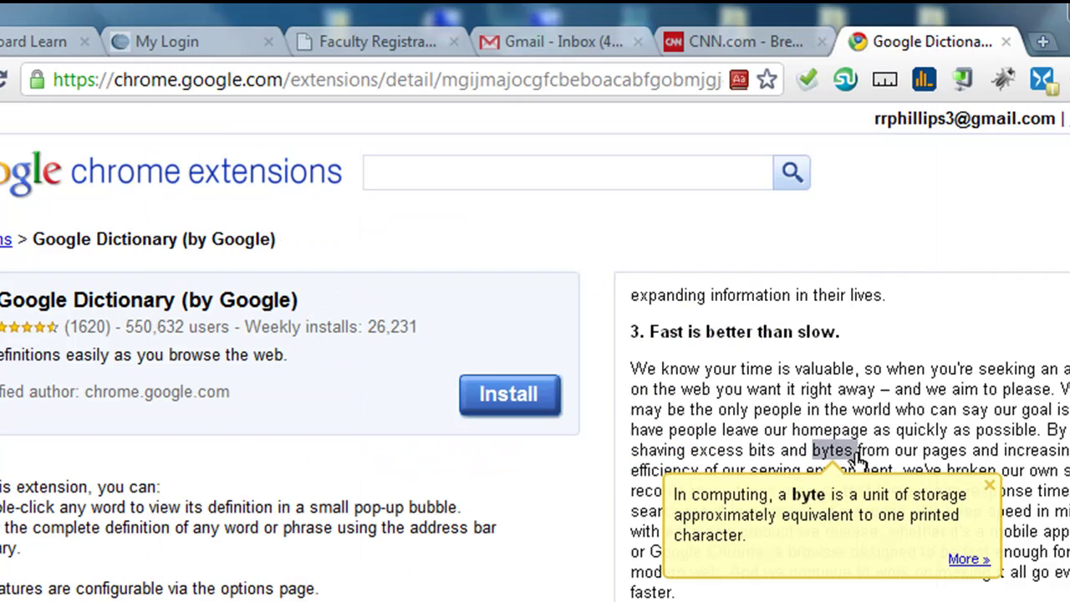
# Open YouTube in a new browser tab from the most visited pages and select its whole web address.
pyautogui.click(1043, 42)
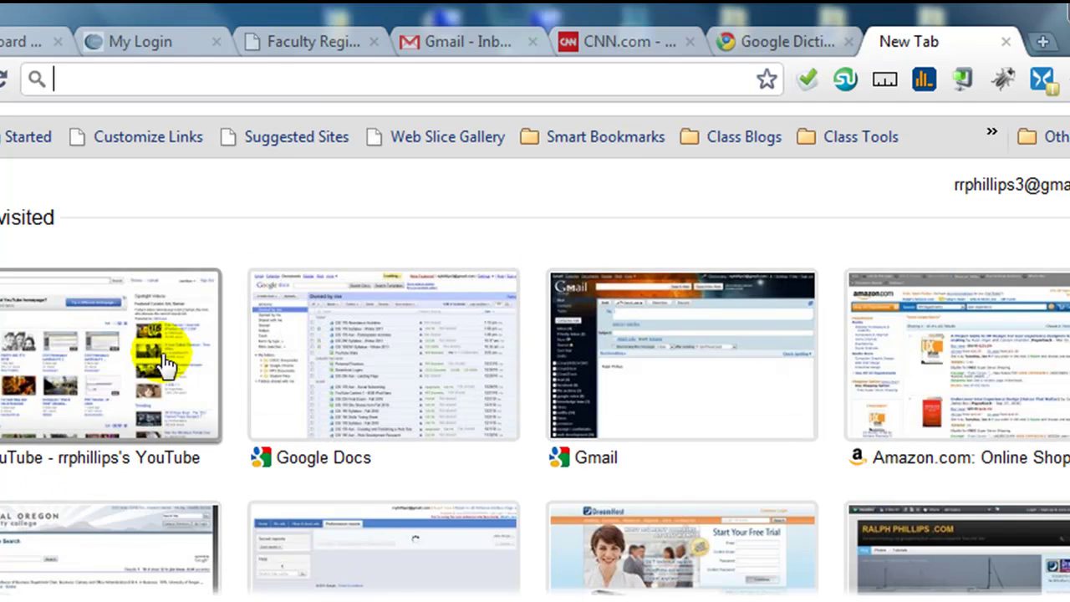
pyautogui.click(129, 362)
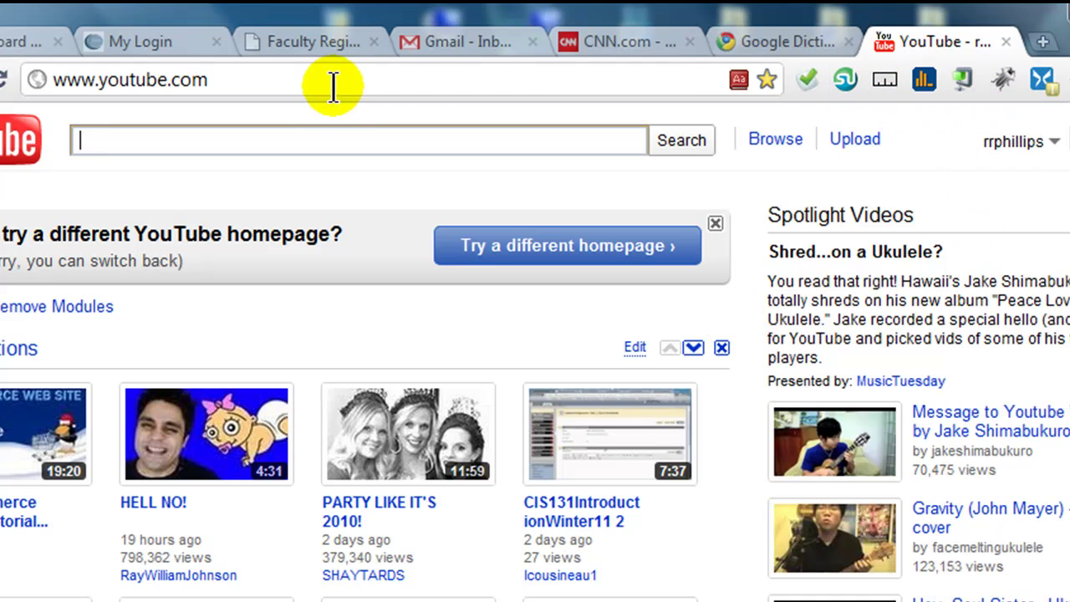
pyautogui.click(259, 89)
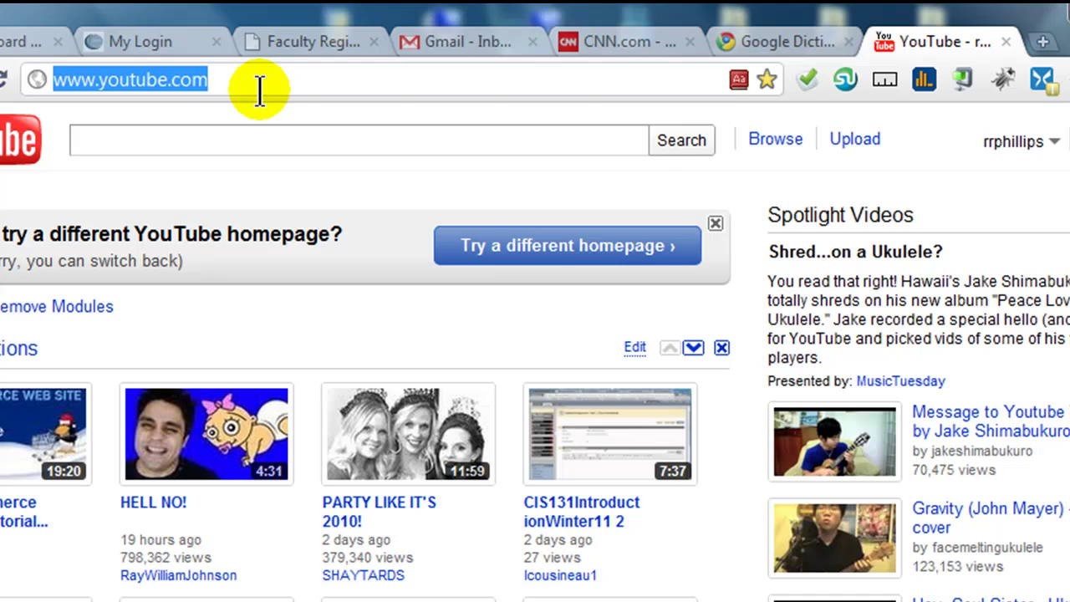